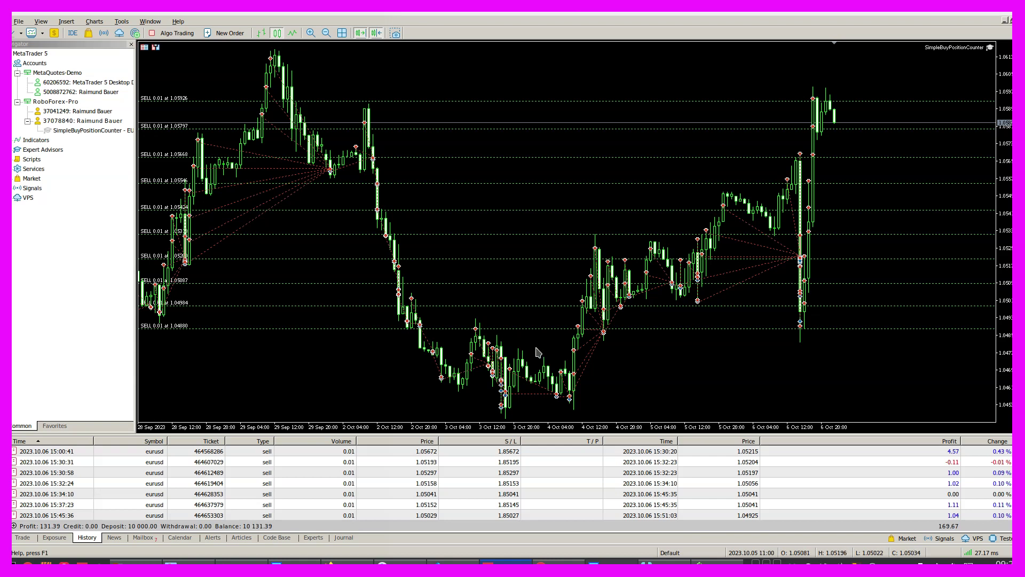
Select the most recent sell trade in History and zoom the EURUSD chart out to span 30 Aug–6 Oct.
left_click(52, 515)
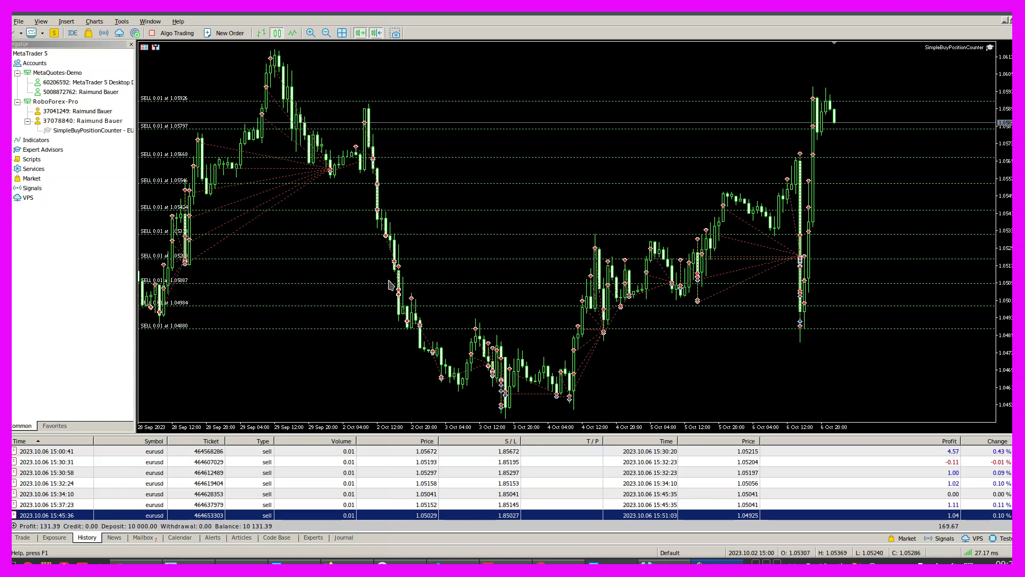
key("minus")
key("minus")
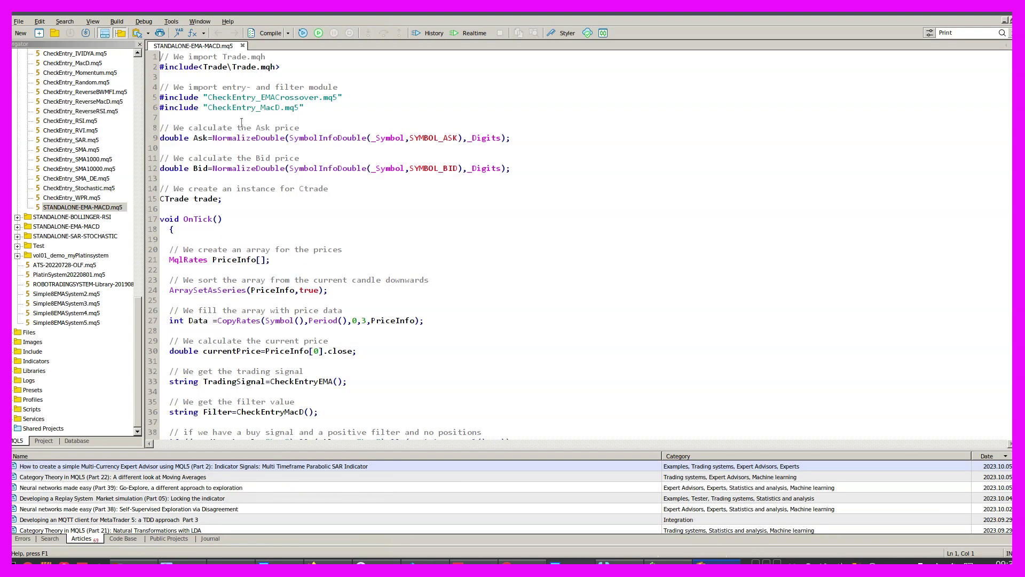
Scroll through the STANDALONE-EMA-MACD.mq5 code in MetaEditor, then return to the MetaTrader 5 terminal.
scroll(250, 247, "down", 7)
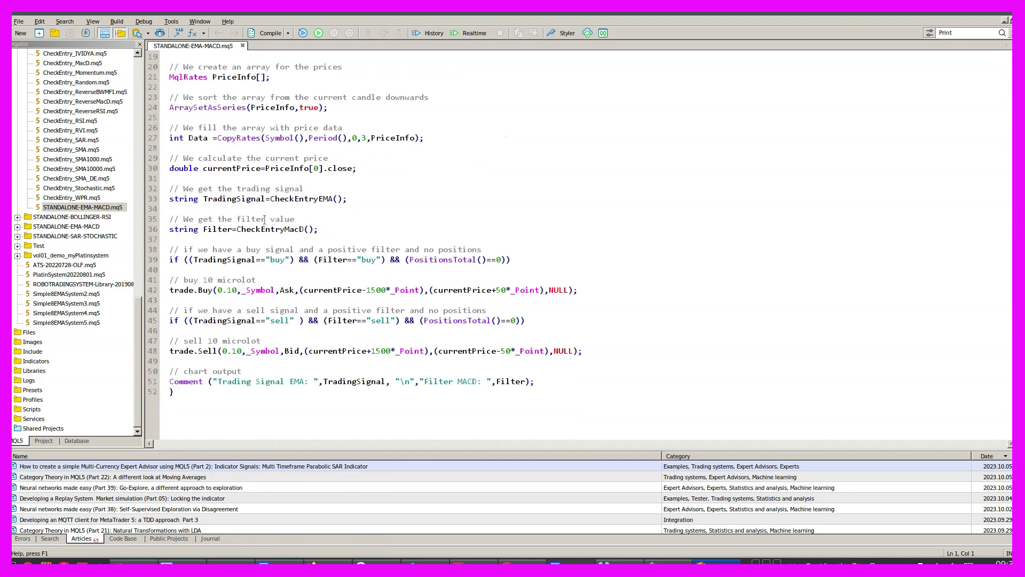
scroll(275, 198, "up", 5)
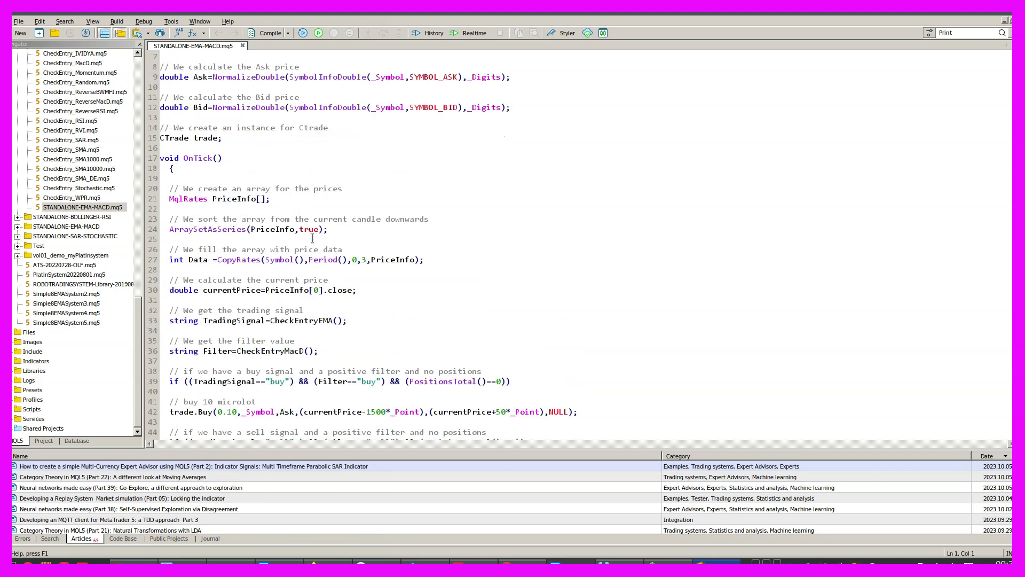
scroll(107, 299, "up", 4)
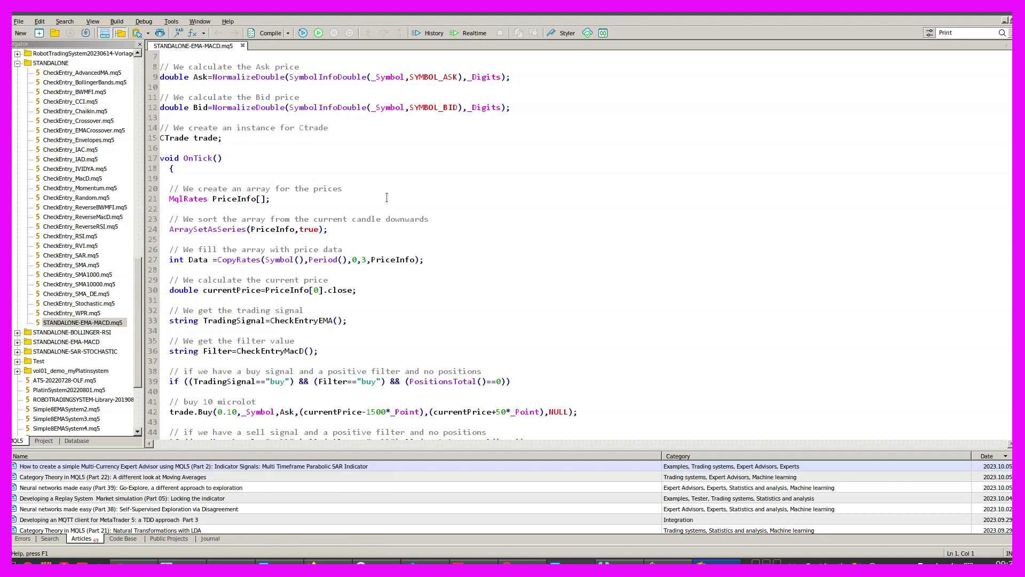
key("F4")
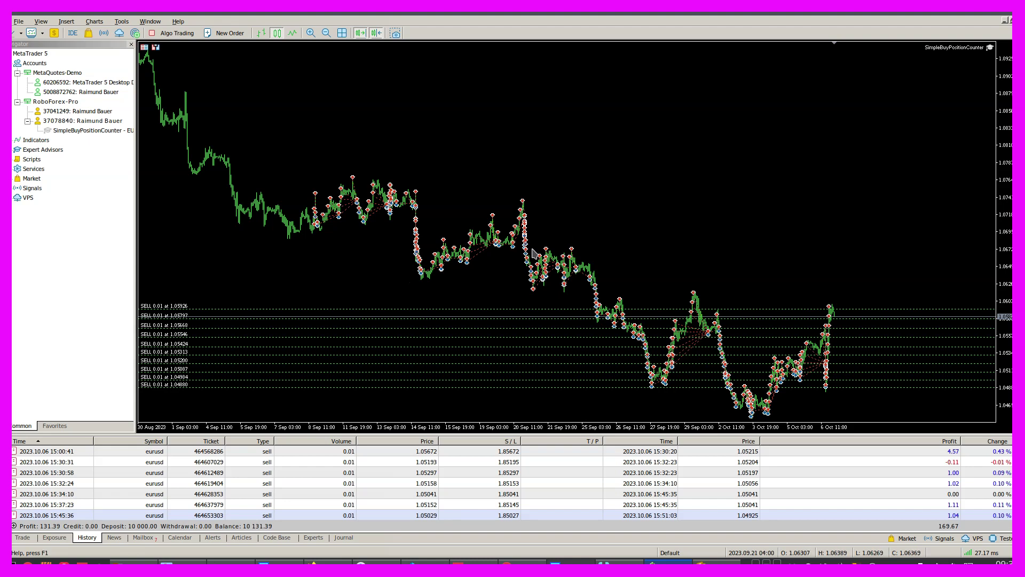
Select the History summary line showing profit 131.39 and balance 10 131.39.
left_click(58, 526)
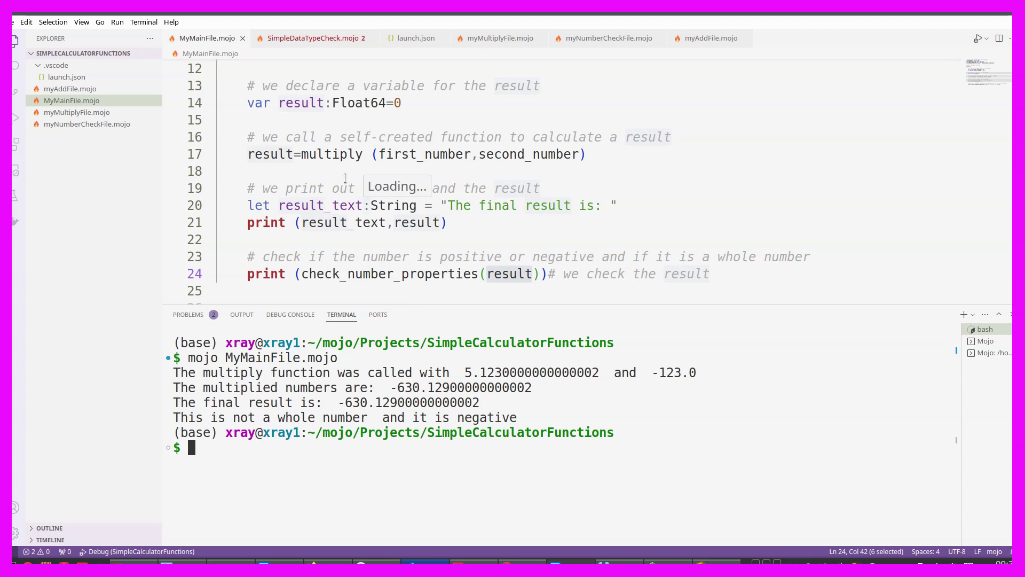
Inspect the type tooltips for multiply, result_text and Float64 in MyMainFile.mojo.
mouse_move(334, 153)
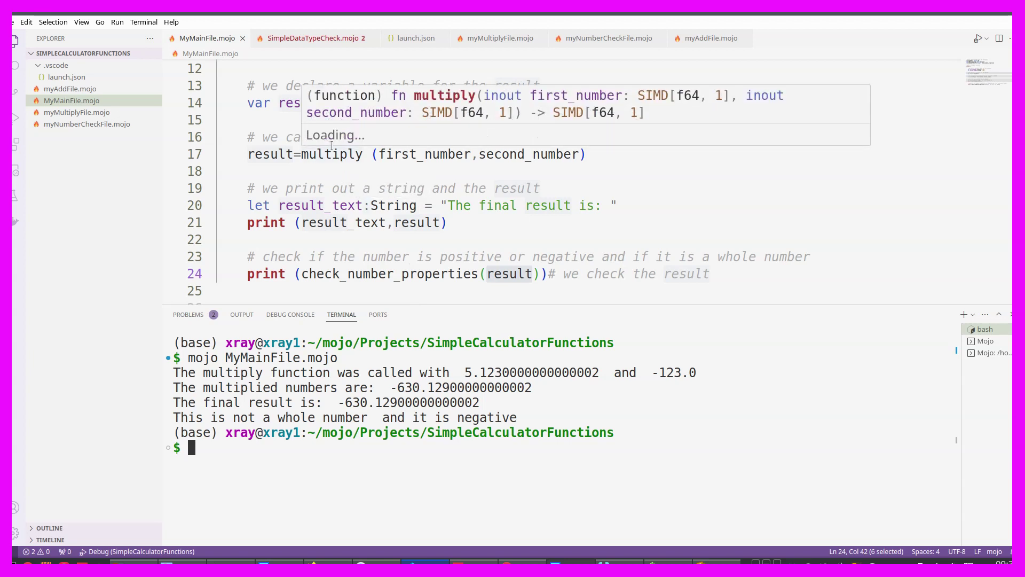
mouse_move(343, 225)
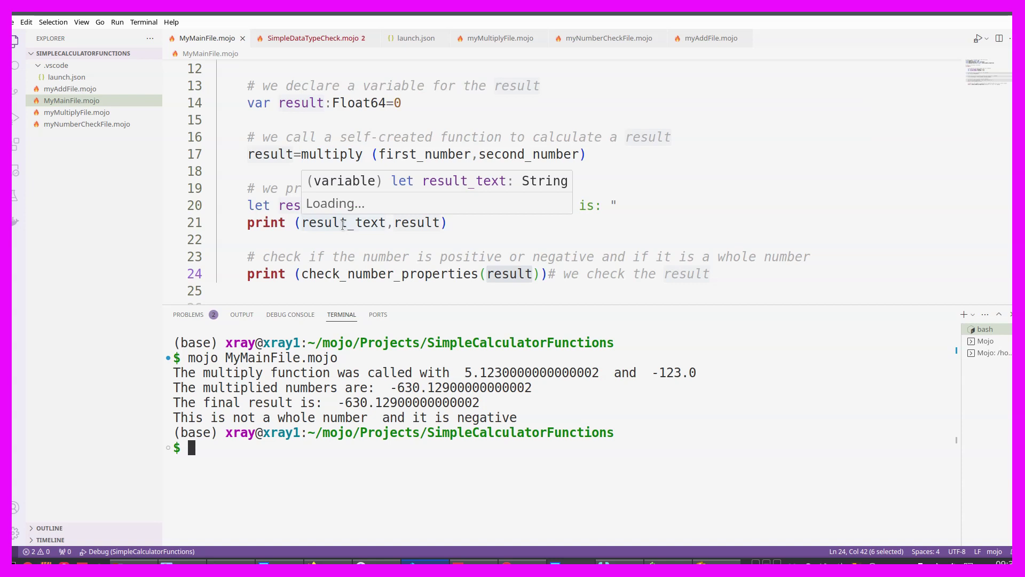
scroll(347, 215, "up", 1)
scroll(355, 194, "up", 3)
mouse_move(337, 201)
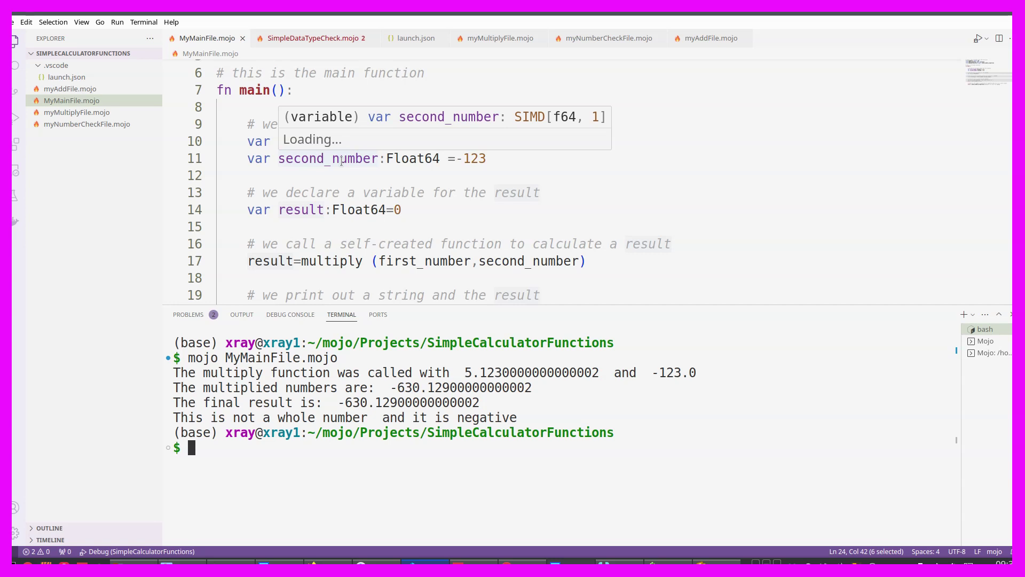
mouse_move(377, 213)
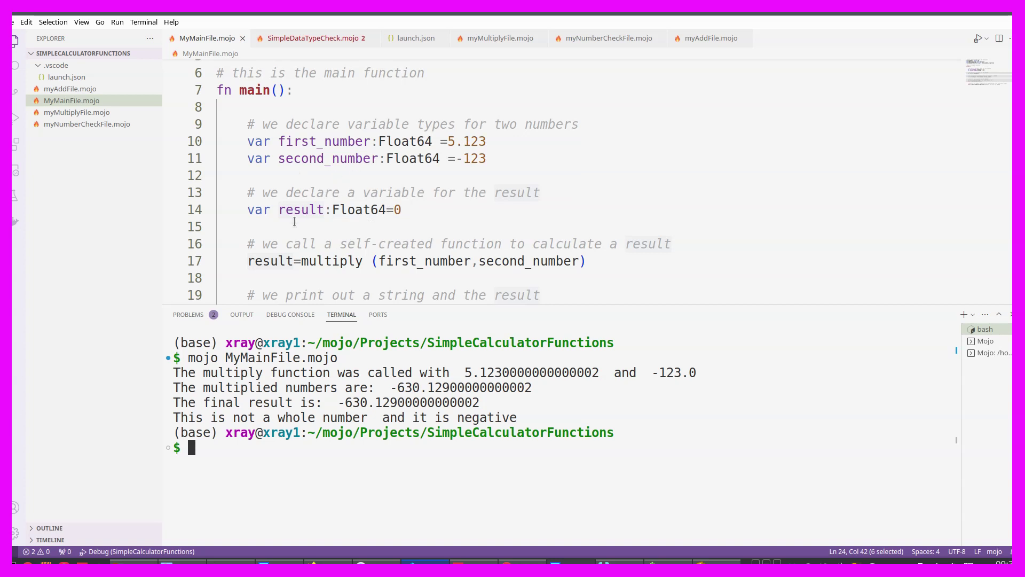
scroll(294, 221, "down", 3)
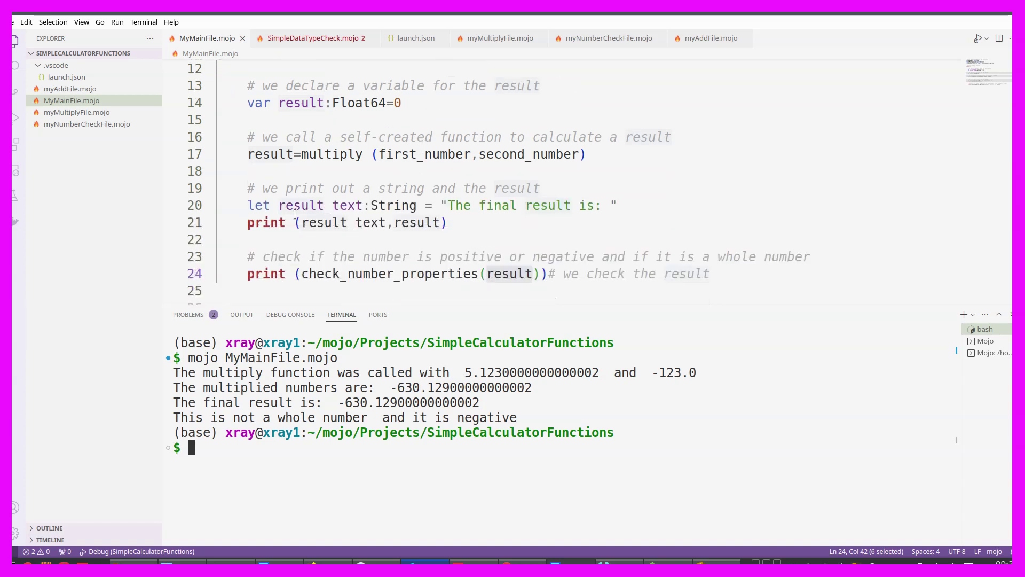
Scroll through the Mojo Python module docs covering evaluate and add_to_path.
key("alt+Tab")
scroll(415, 252, "down", 3)
scroll(395, 249, "down", 4)
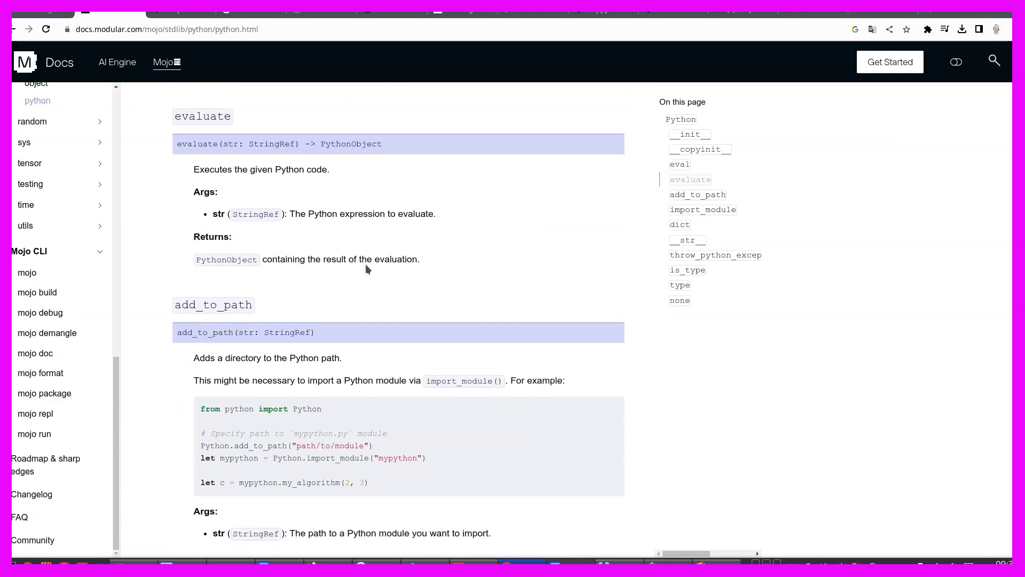
Open the modular.com/mojo landing page, highlight its headline, then return to MetaEditor.
left_click(24, 62)
left_click_drag(292, 200, 553, 261)
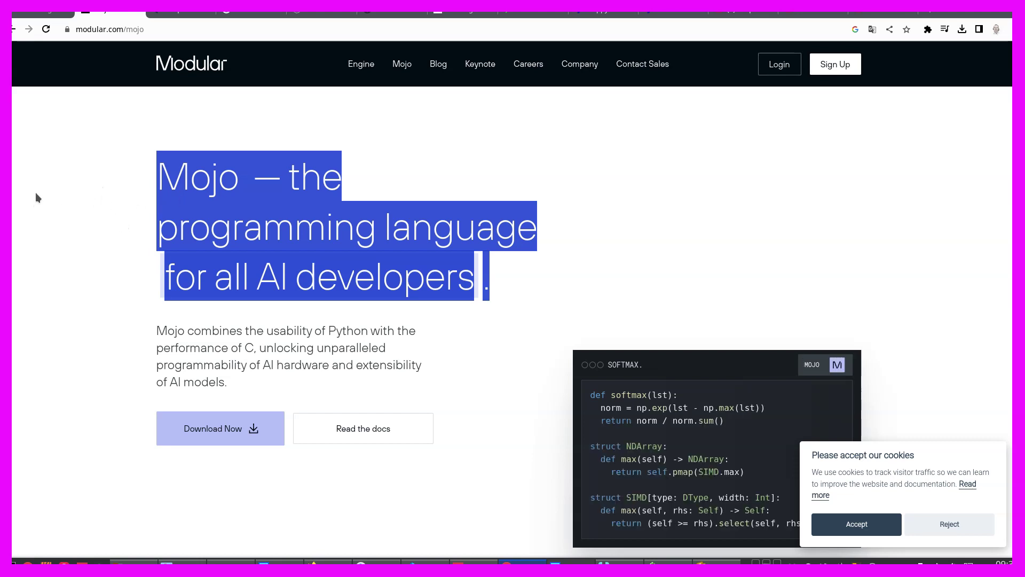
key("alt+Tab")
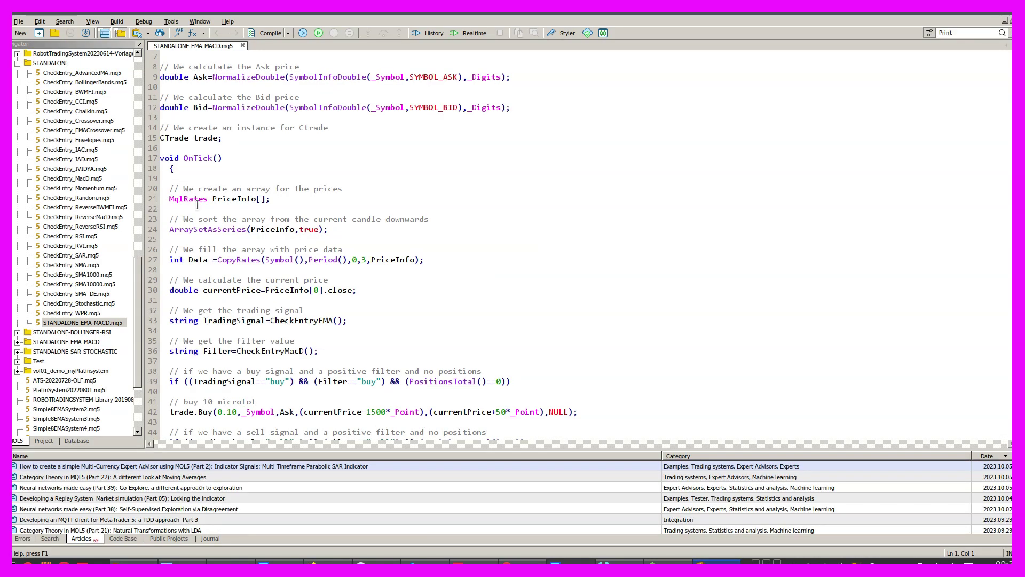
Highlight the price-array declaration lines 20–21 and sorting lines 23–24, then show the terminal's trade history.
left_click_drag(167, 191, 270, 199)
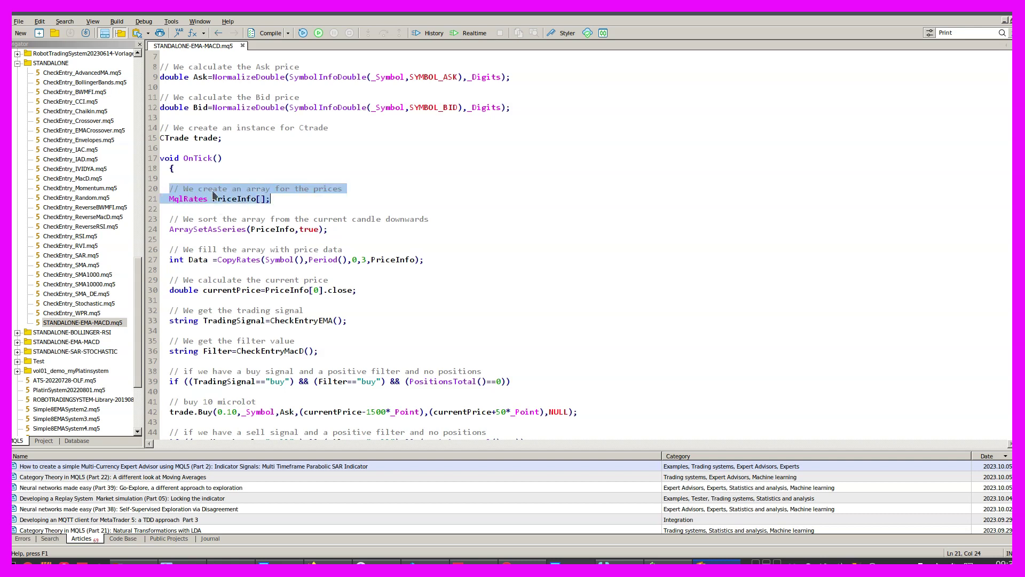
left_click_drag(160, 240, 161, 214)
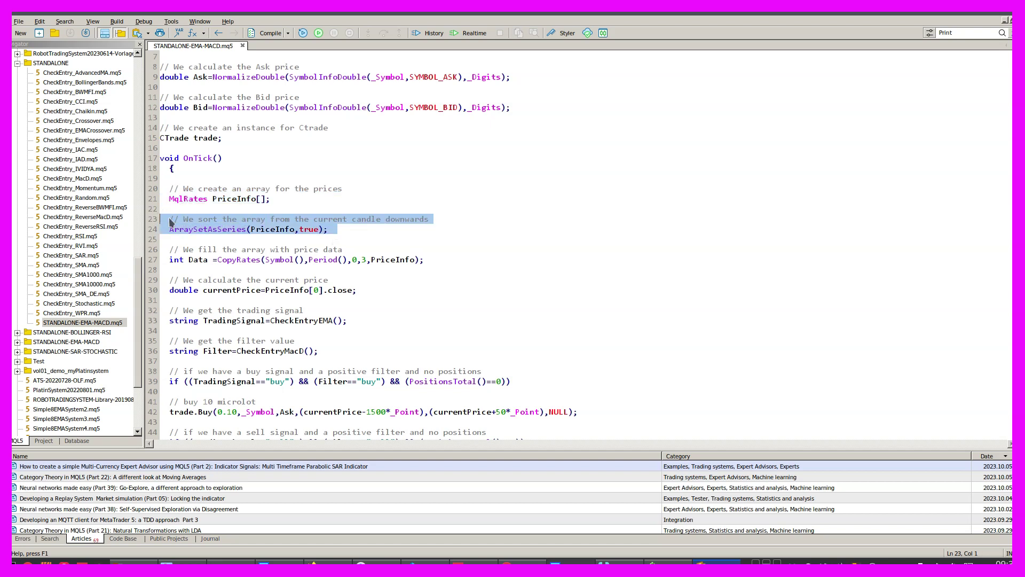
key("alt+Tab")
scroll(237, 305, "up", 11)
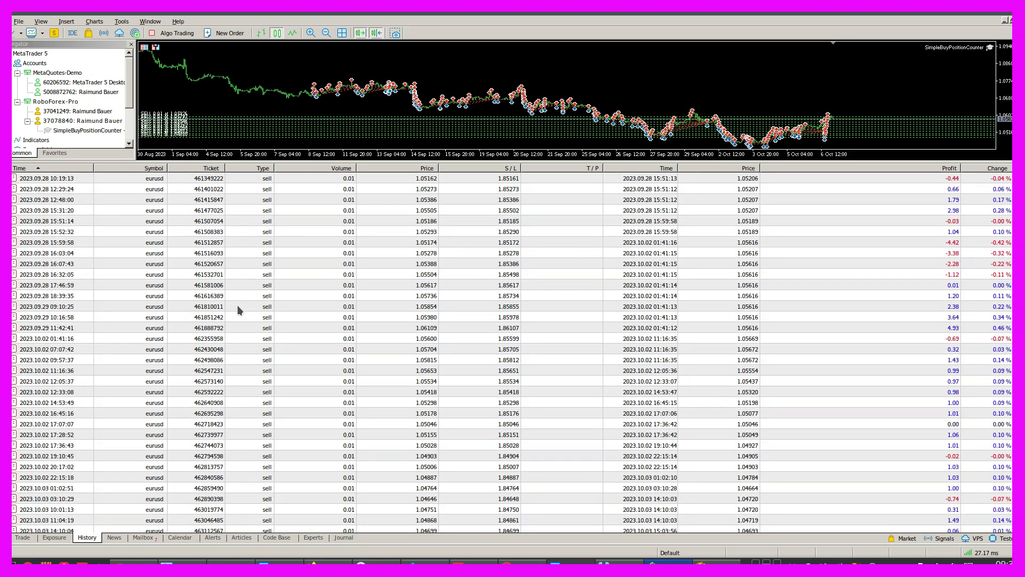
Scroll the EURUSD sell-trade history, then bring up the YouTube Studio video list.
scroll(237, 305, "up", 3)
key("alt+Tab")
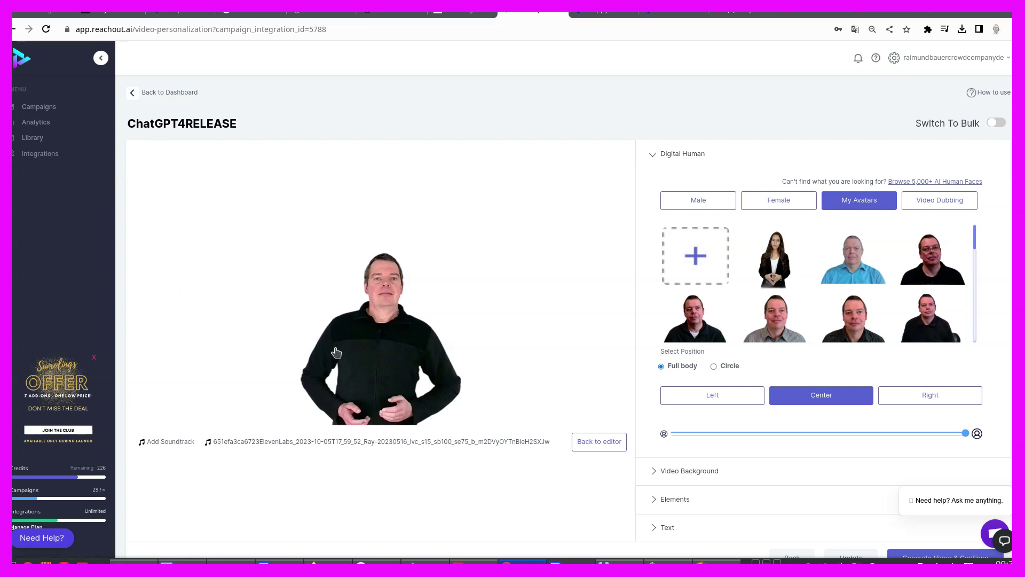
key("alt+Left")
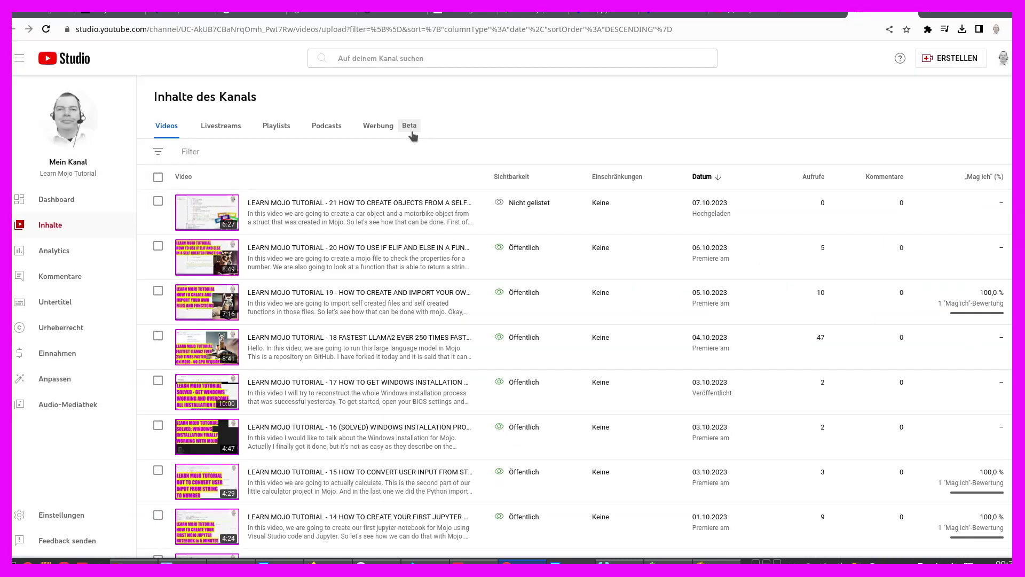
Scroll the Inhalte list and open LEARN MOJO TUTORIAL 1 on its watch page.
scroll(408, 142, "down", 5)
scroll(397, 159, "down", 10)
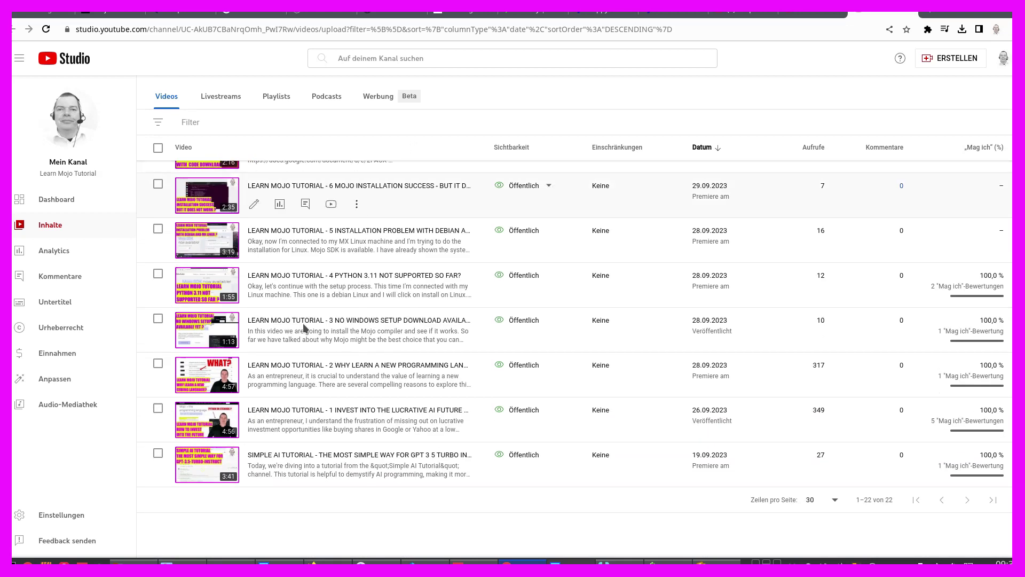
left_click(247, 406)
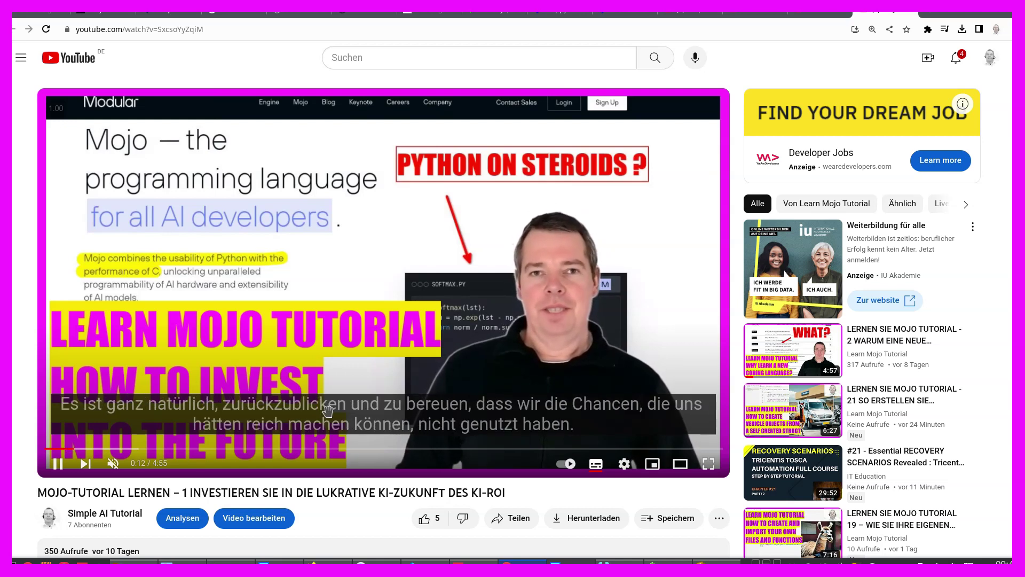
Play Mojo tutorial 21, then tutorial 20, from the suggested videos sidebar.
left_click(792, 410)
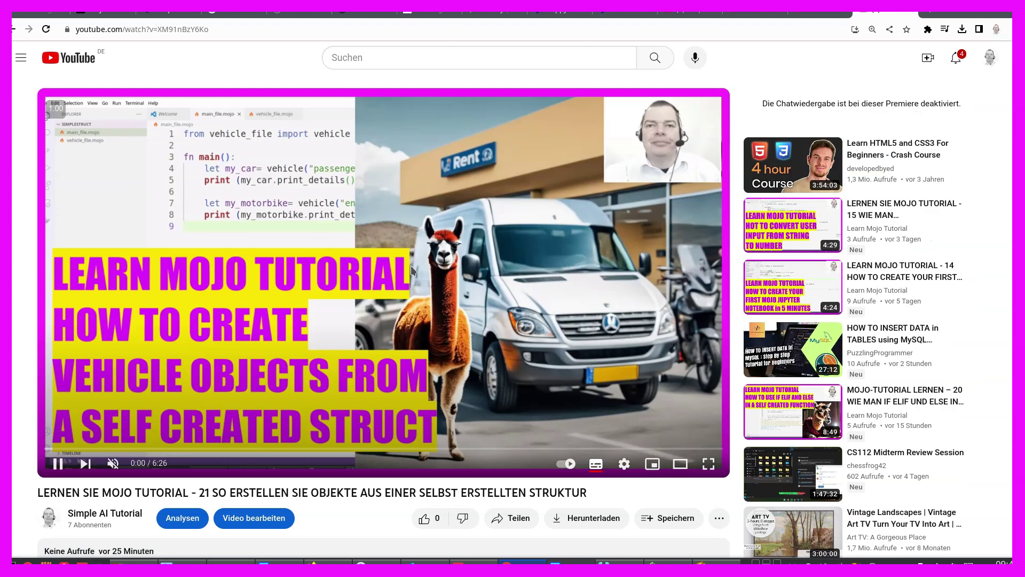
left_click(784, 409)
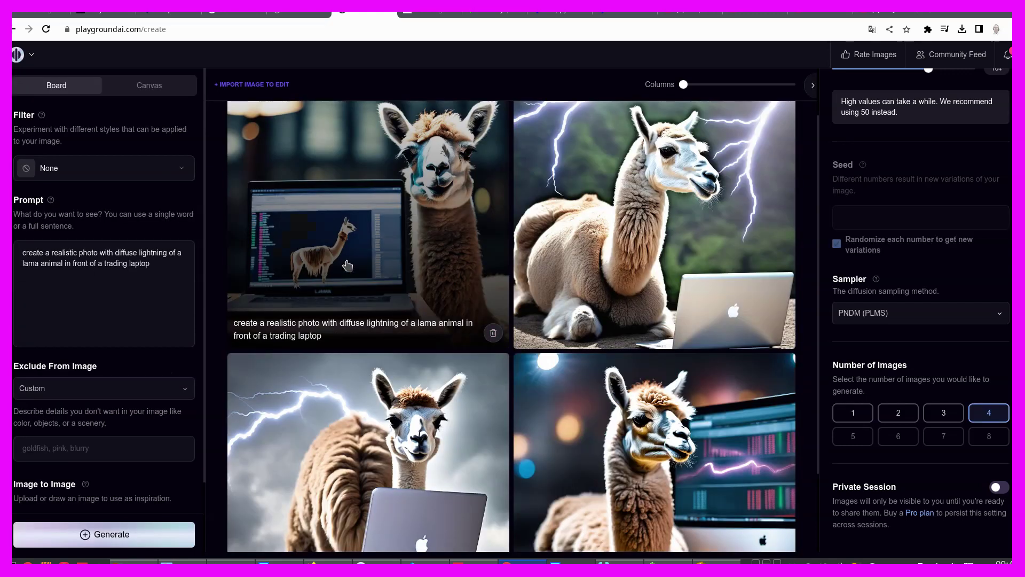
Create variations of the fourth llama-at-trading-monitor image and download it to view full-size.
scroll(396, 302, "down", 1)
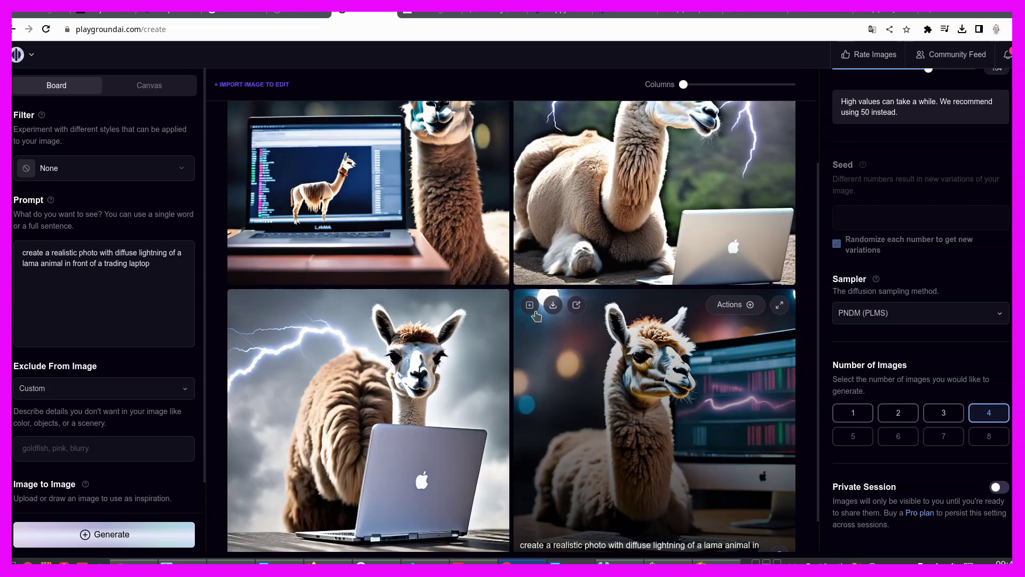
left_click(530, 308)
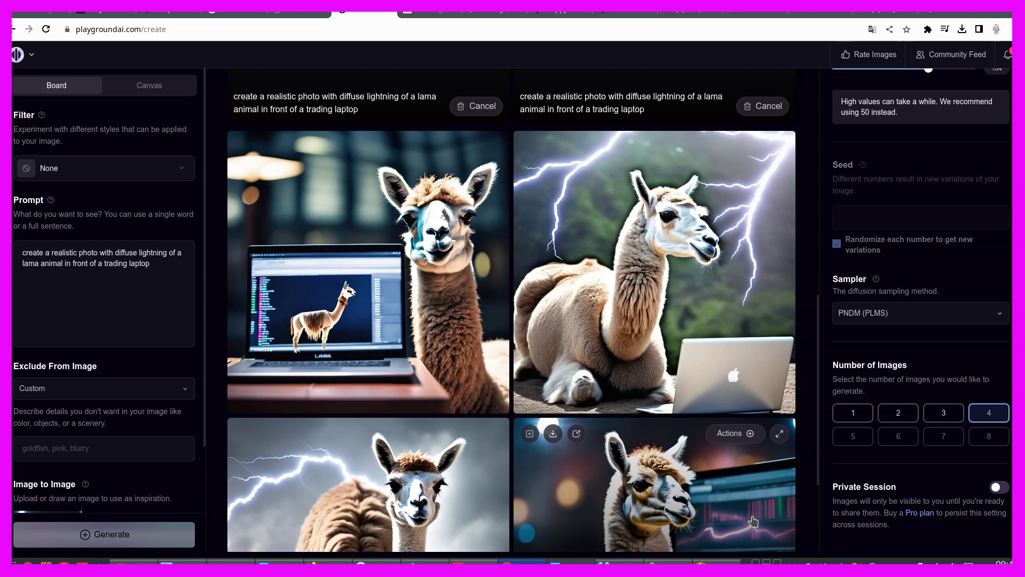
scroll(753, 520, "down", 3)
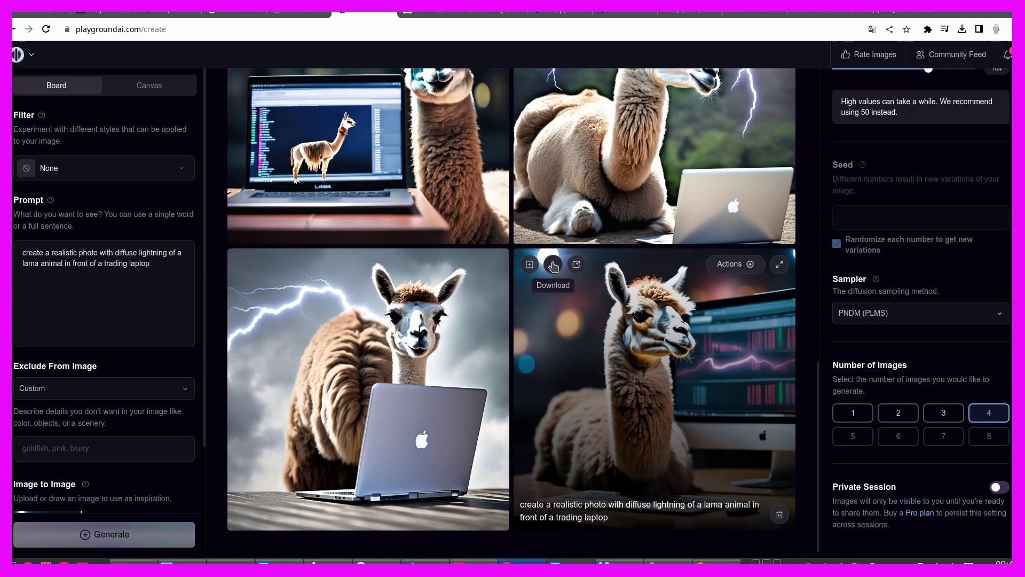
left_click(552, 266)
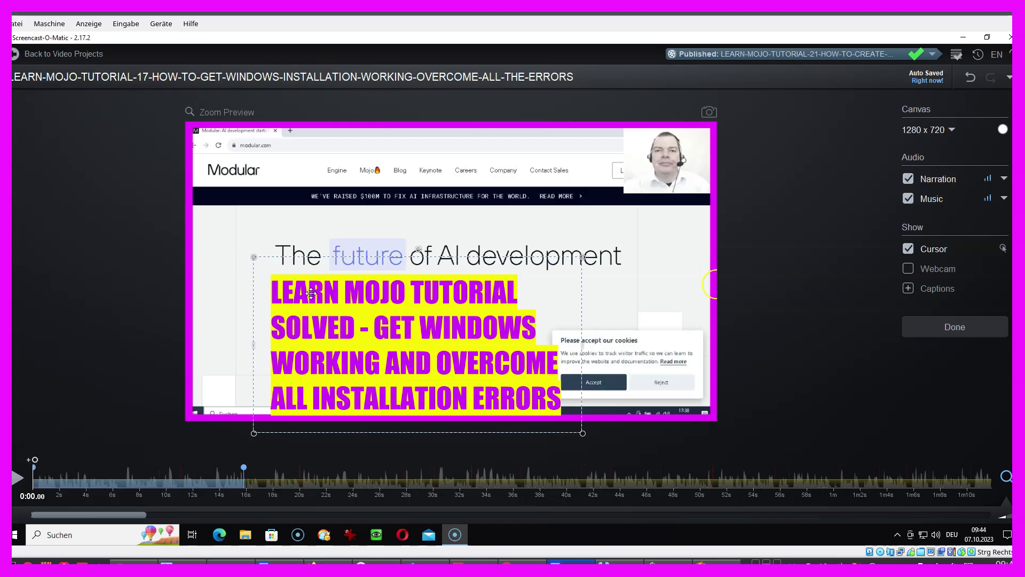
Move the yellow Mojo title up-left and add the clipboard llama image as an overlay layer.
left_click_drag(306, 299, 287, 290)
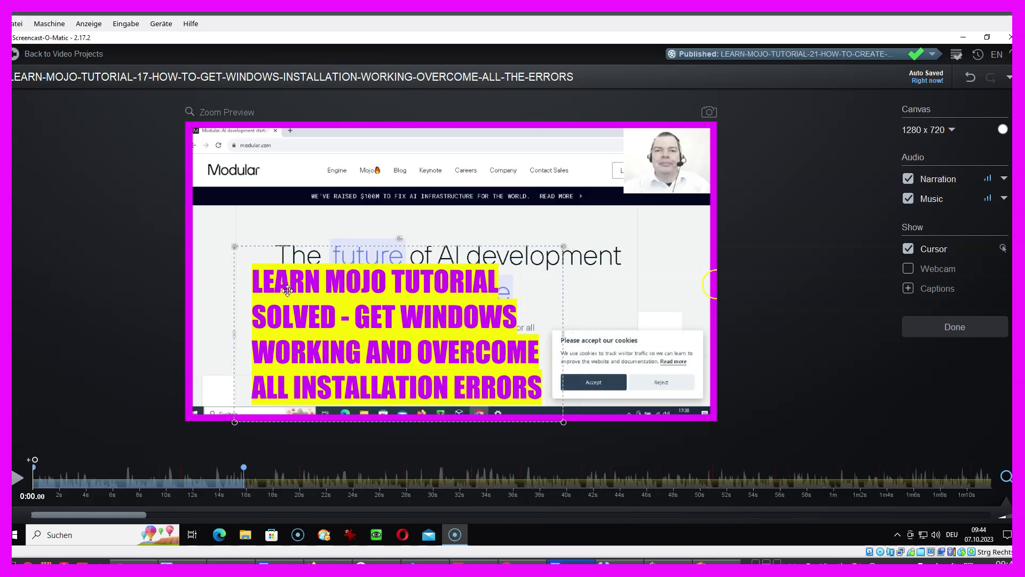
left_click(374, 231)
left_click_drag(811, 319, 805, 339)
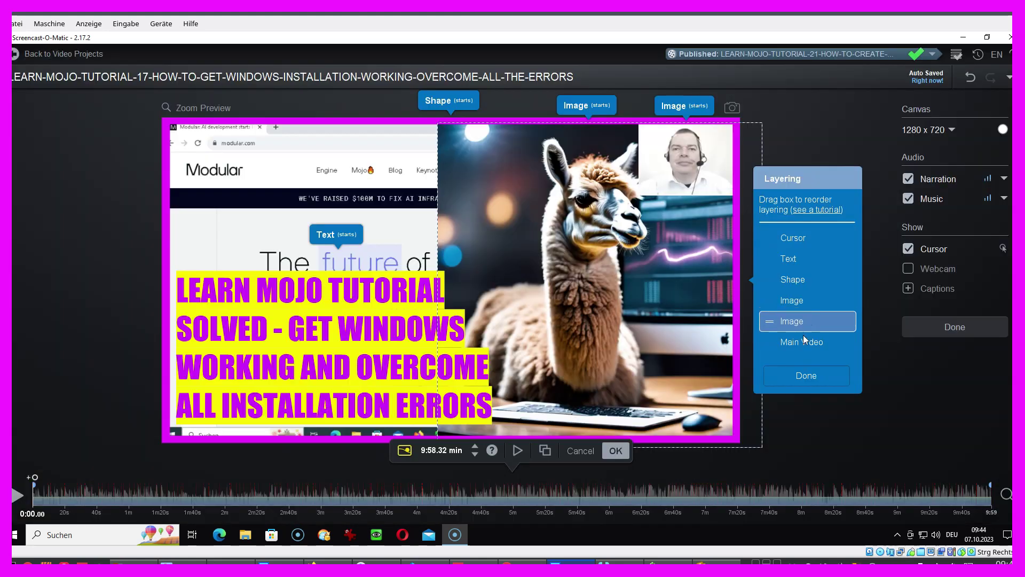
left_click(799, 374)
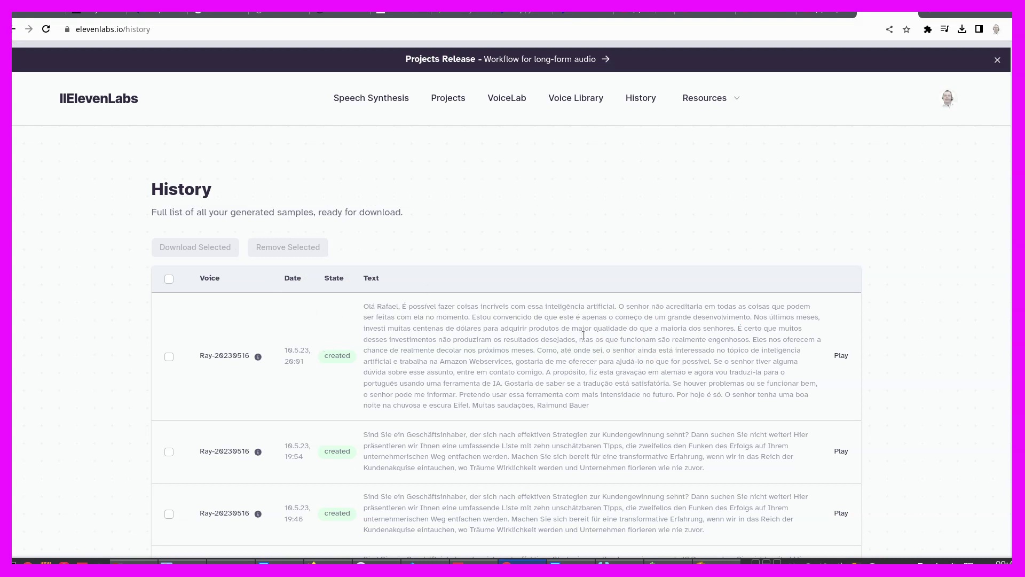
Load the newest voice sample from the History list and play it in the player bar.
left_click(796, 348)
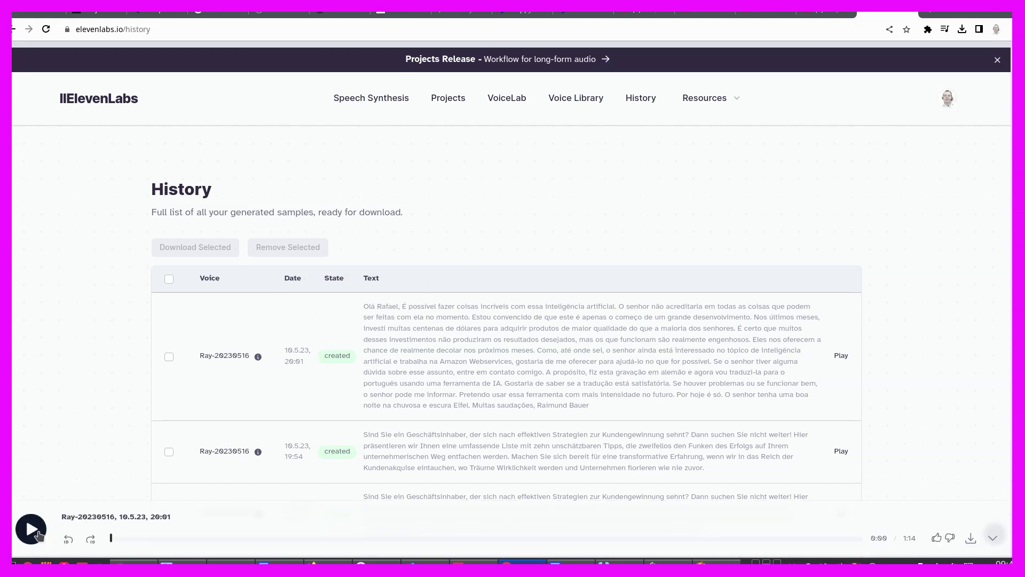
left_click(32, 529)
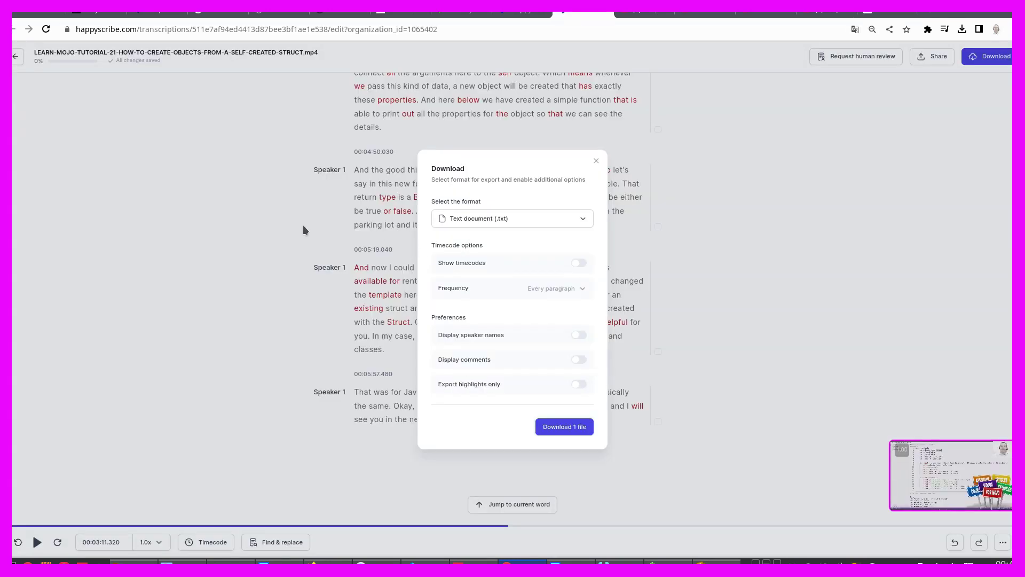
Convert the Mojo tutorial 21 transcript to subtitles and open its download options.
left_click(596, 162)
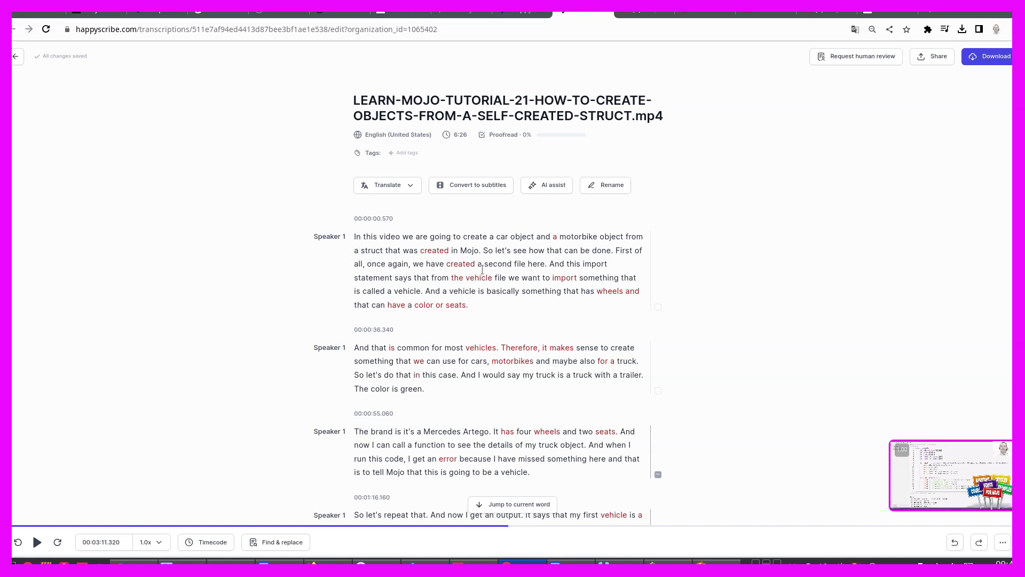
left_click(477, 187)
left_click(987, 56)
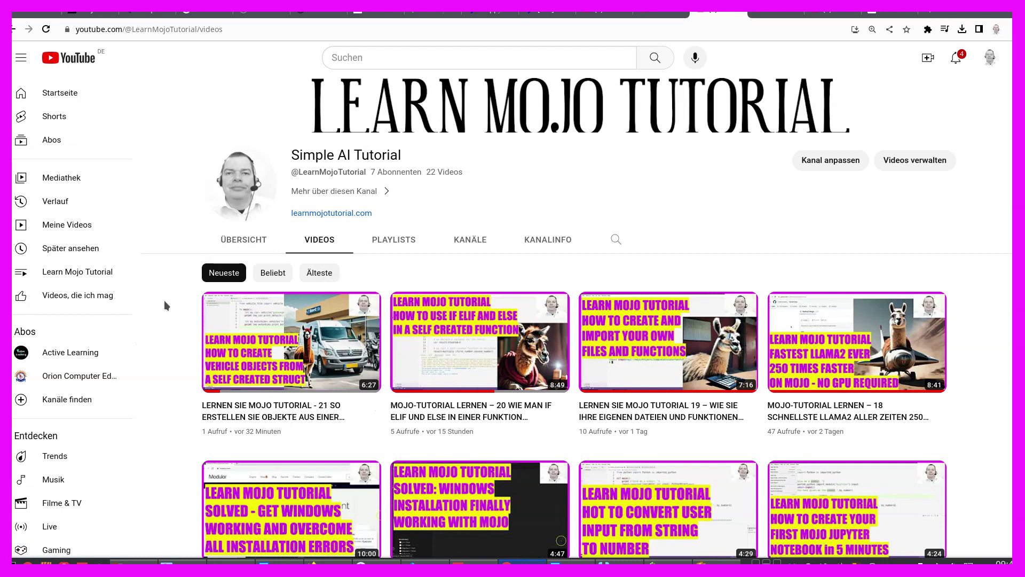
Open the newest vehicle-objects video, toggle German subtitles on and off, and open playback settings.
scroll(222, 287, "down", 1)
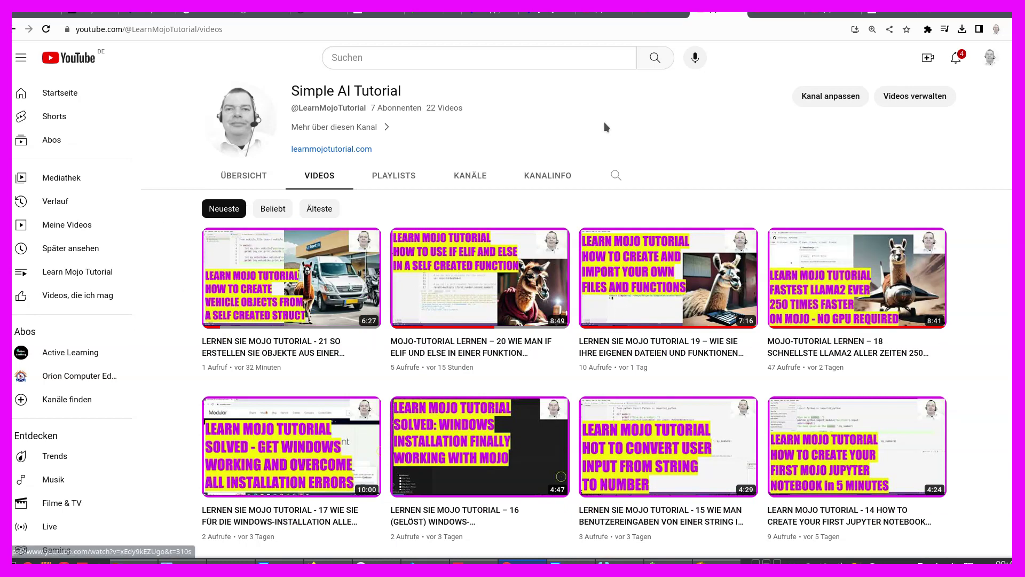
left_click(331, 283)
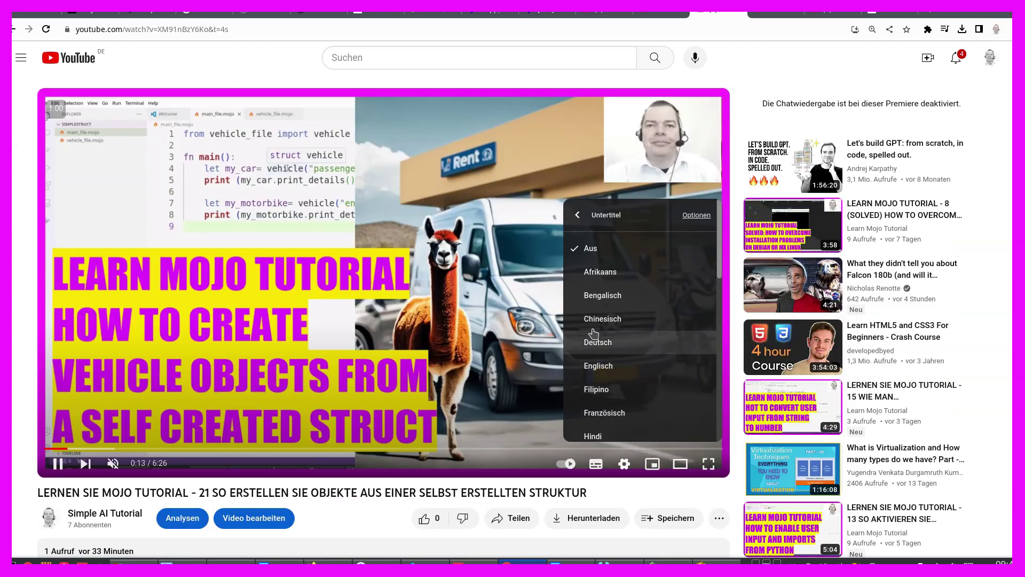
scroll(594, 332, "down", 4)
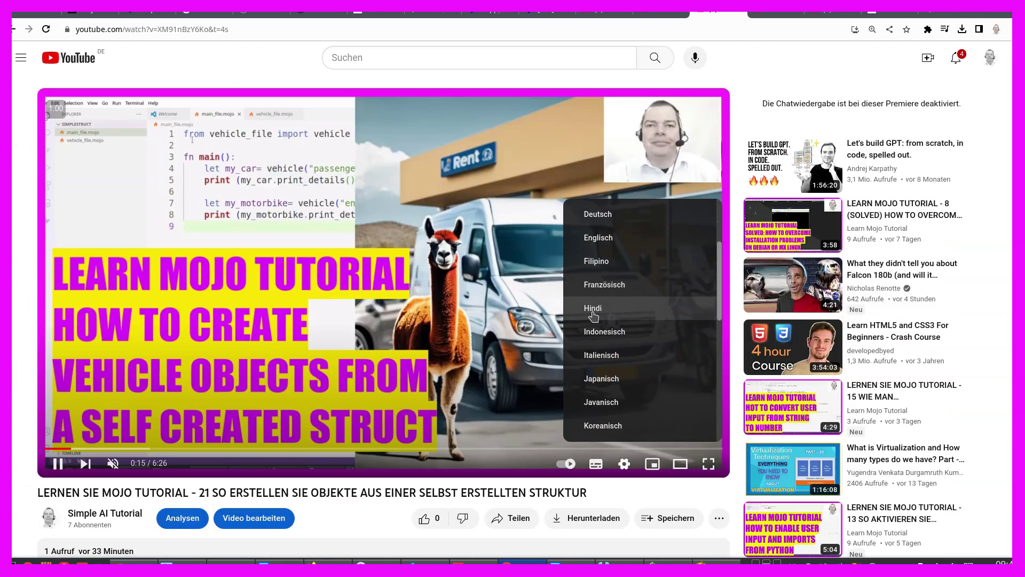
left_click(596, 464)
left_click(597, 465)
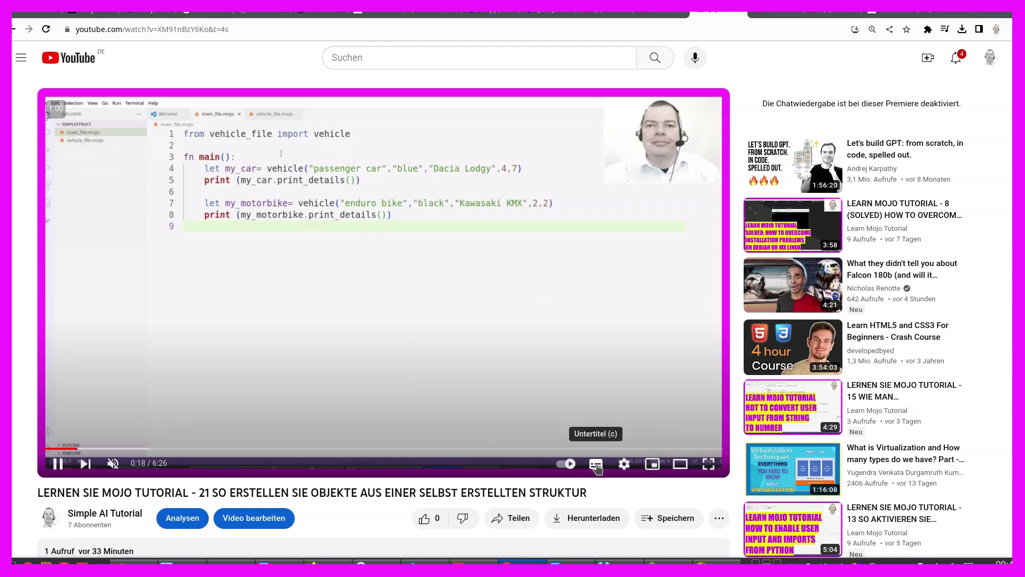
left_click(624, 464)
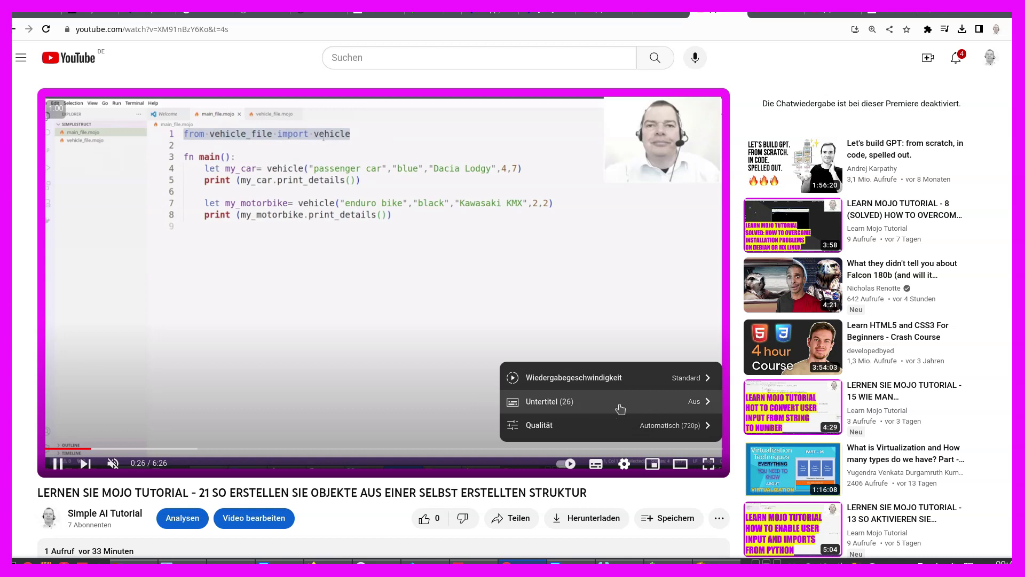
Seek through the video to the code and terminal output, then back to the title card.
key("j")
key("j")
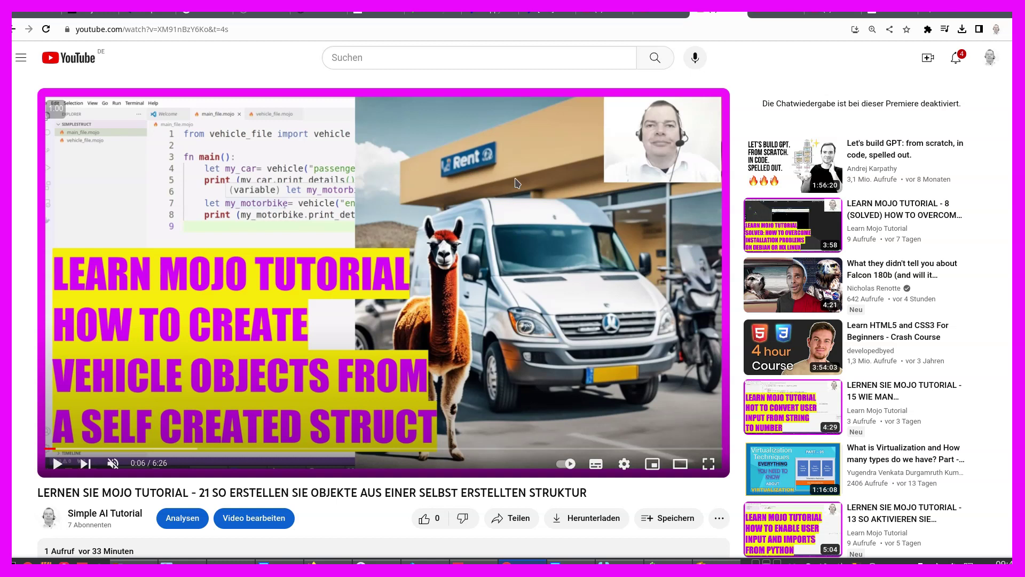
key("l")
key("l")
key("l")
key("l")
key("l")
key("l")
key("l")
key("l")
key("l")
key("l")
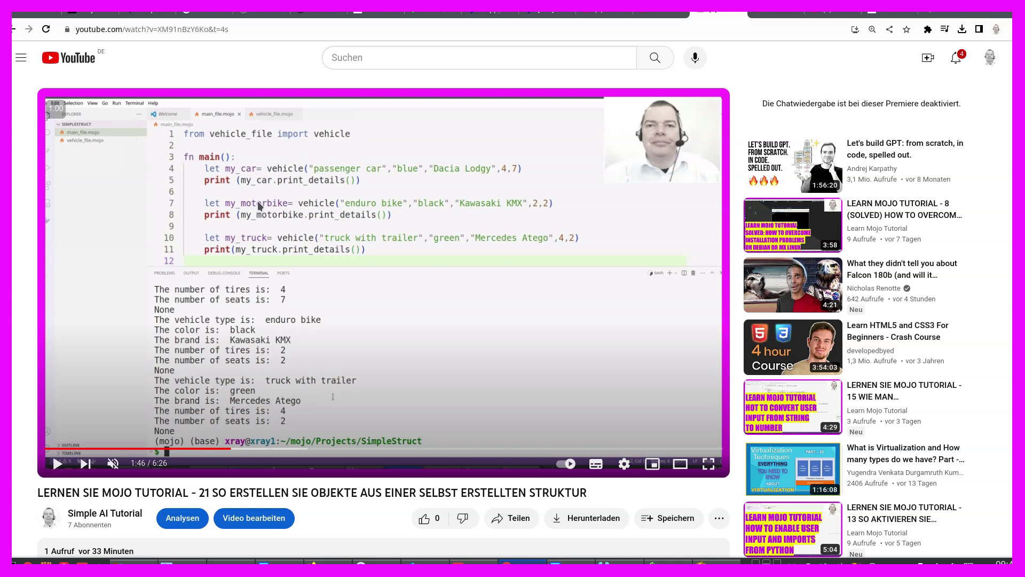
key("j")
key("j")
key("j")
key("j")
key("j")
key("j")
key("j")
key("j")
key("j")
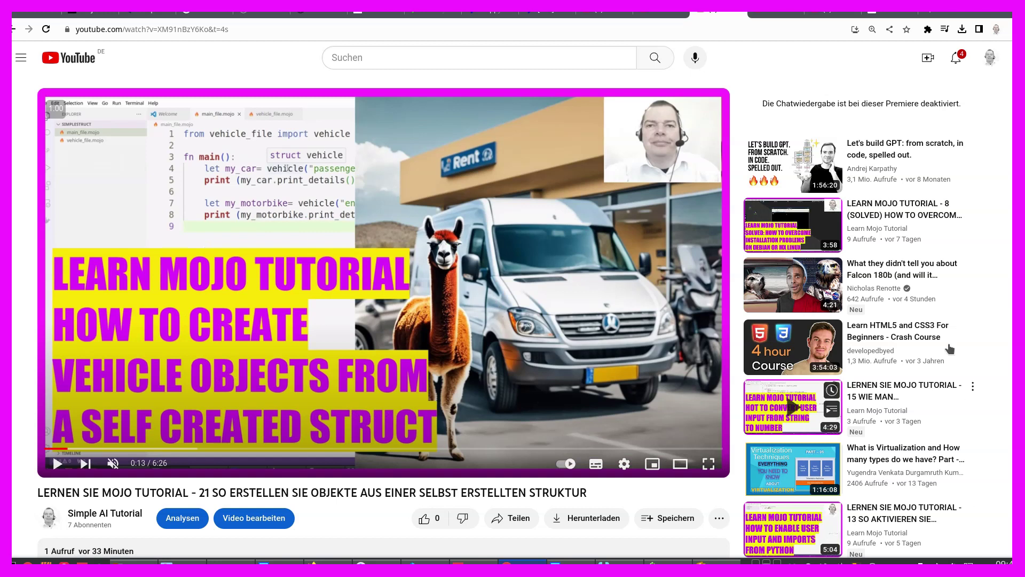
mouse_move(758, 273)
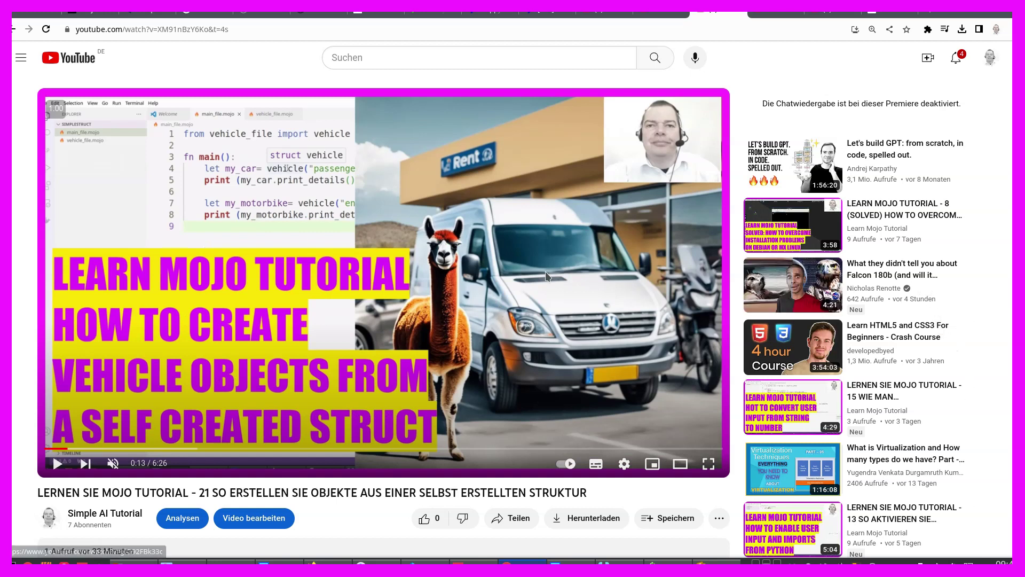
Switch to MetaTrader 5, then review the STANDALONE-EMA-MACD.mq5 code in MetaEditor.
key("alt+Tab")
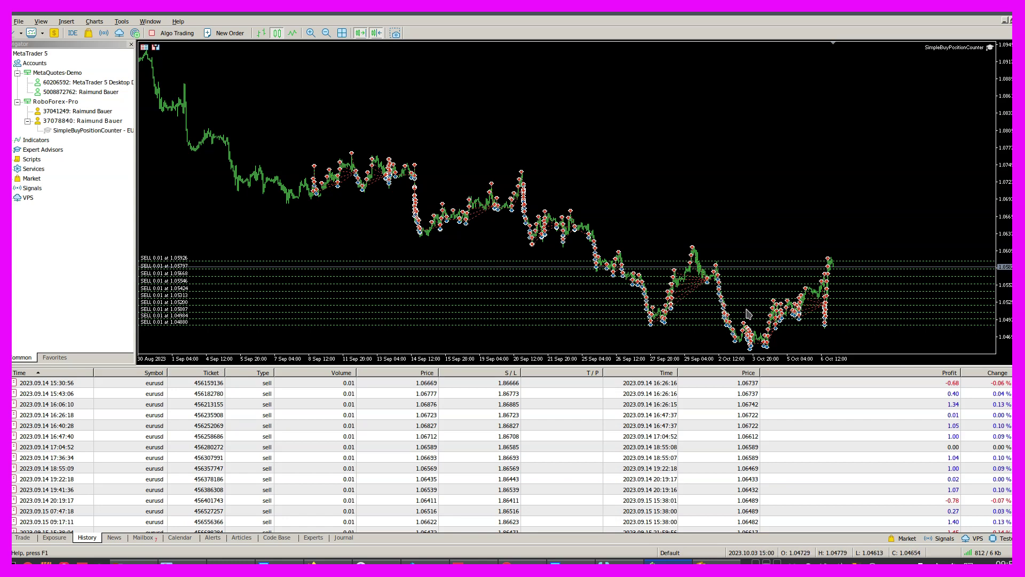
key("alt+Tab")
scroll(435, 272, "down", 5)
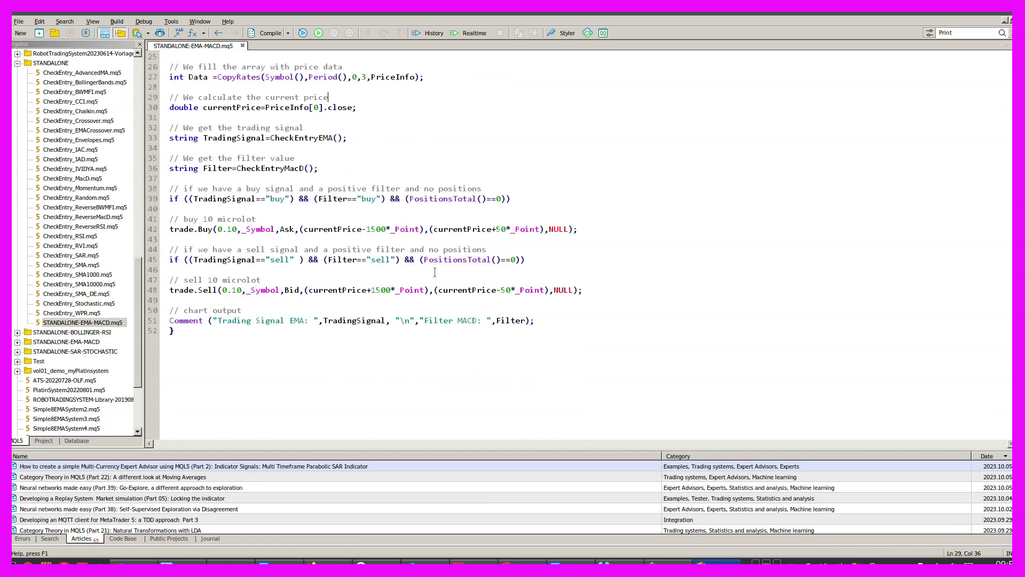
scroll(330, 290, "up", 8)
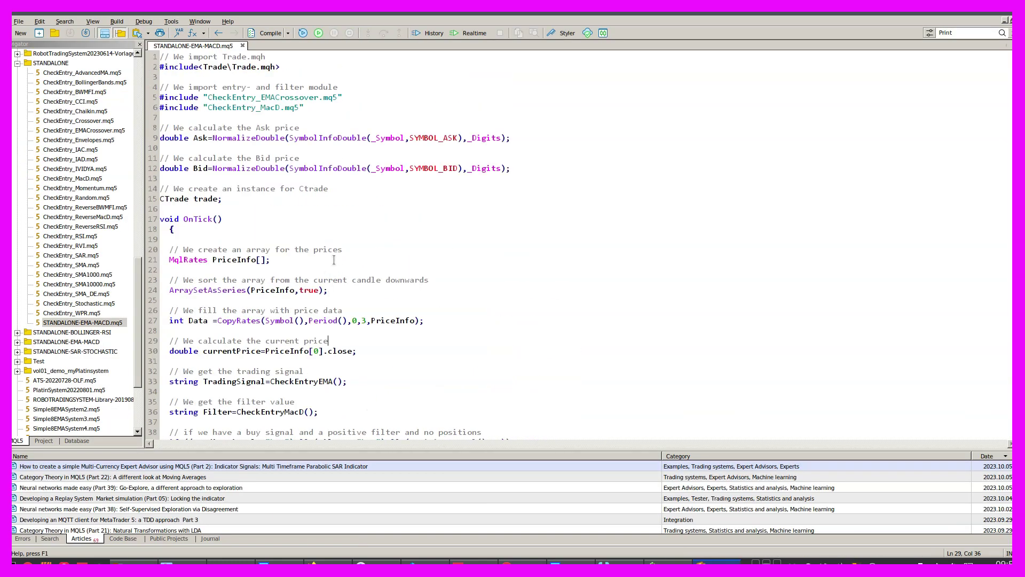